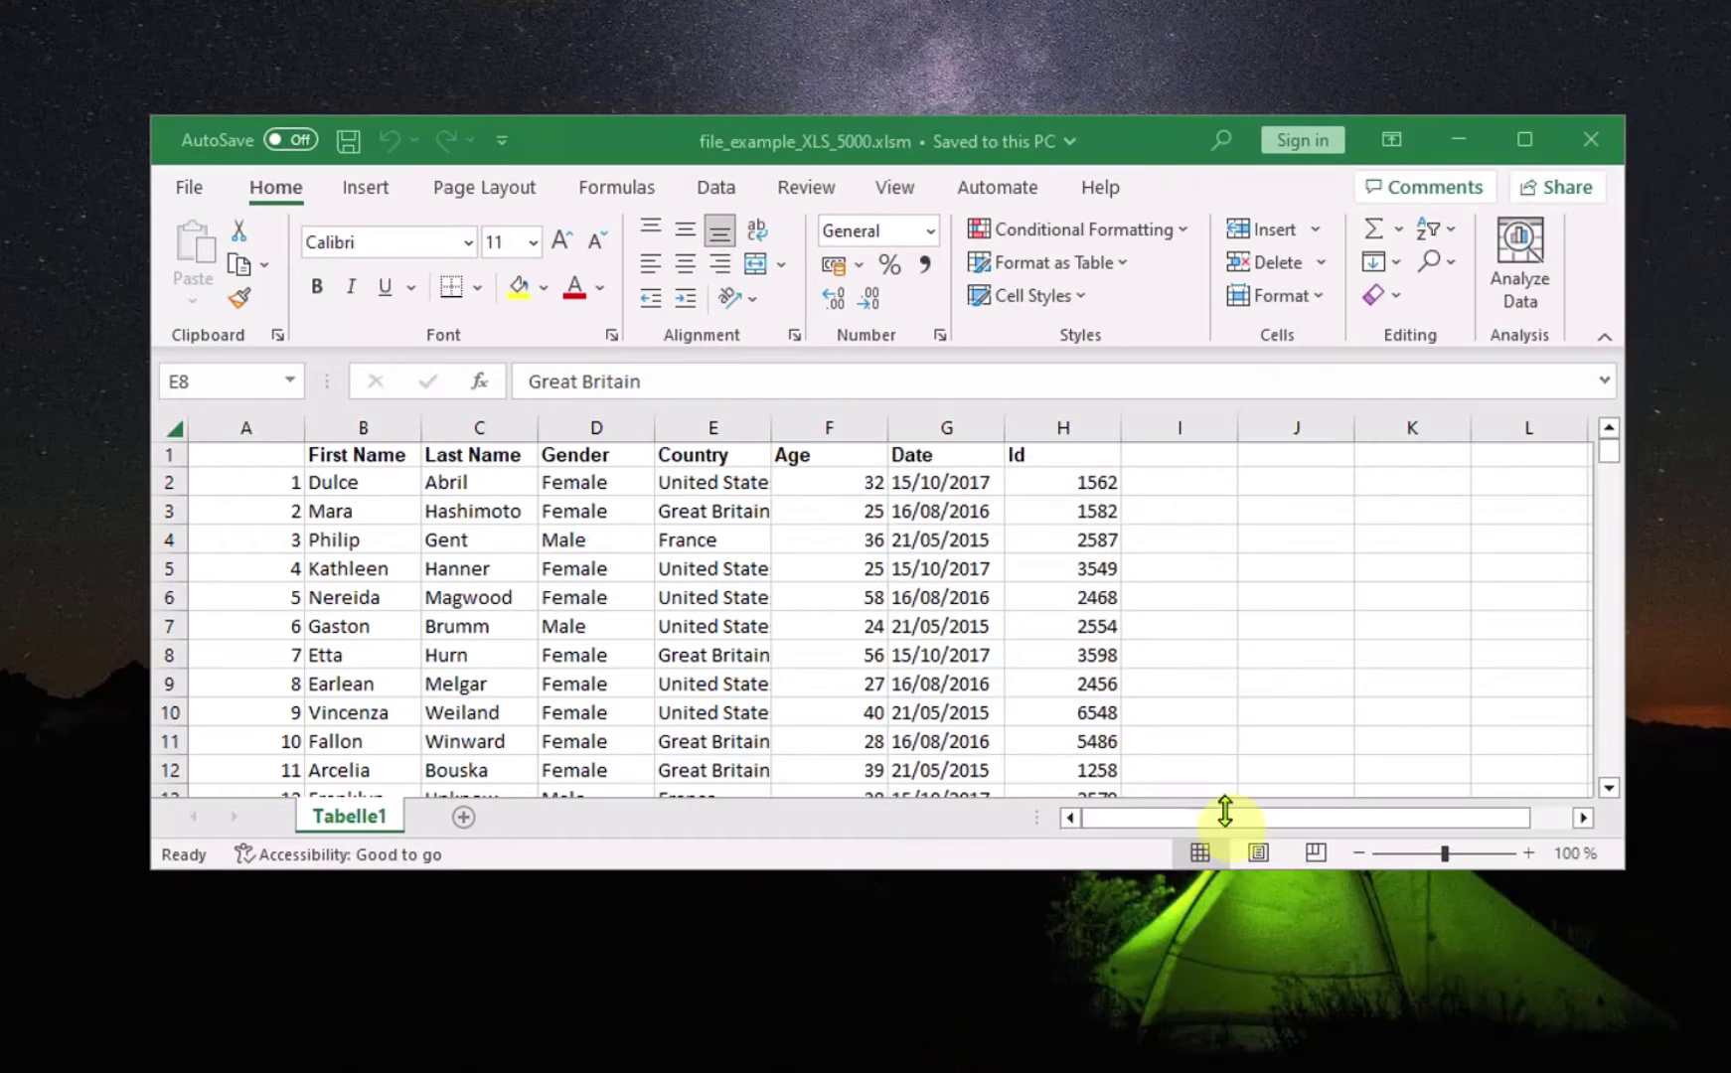
pyautogui.click(1217, 629)
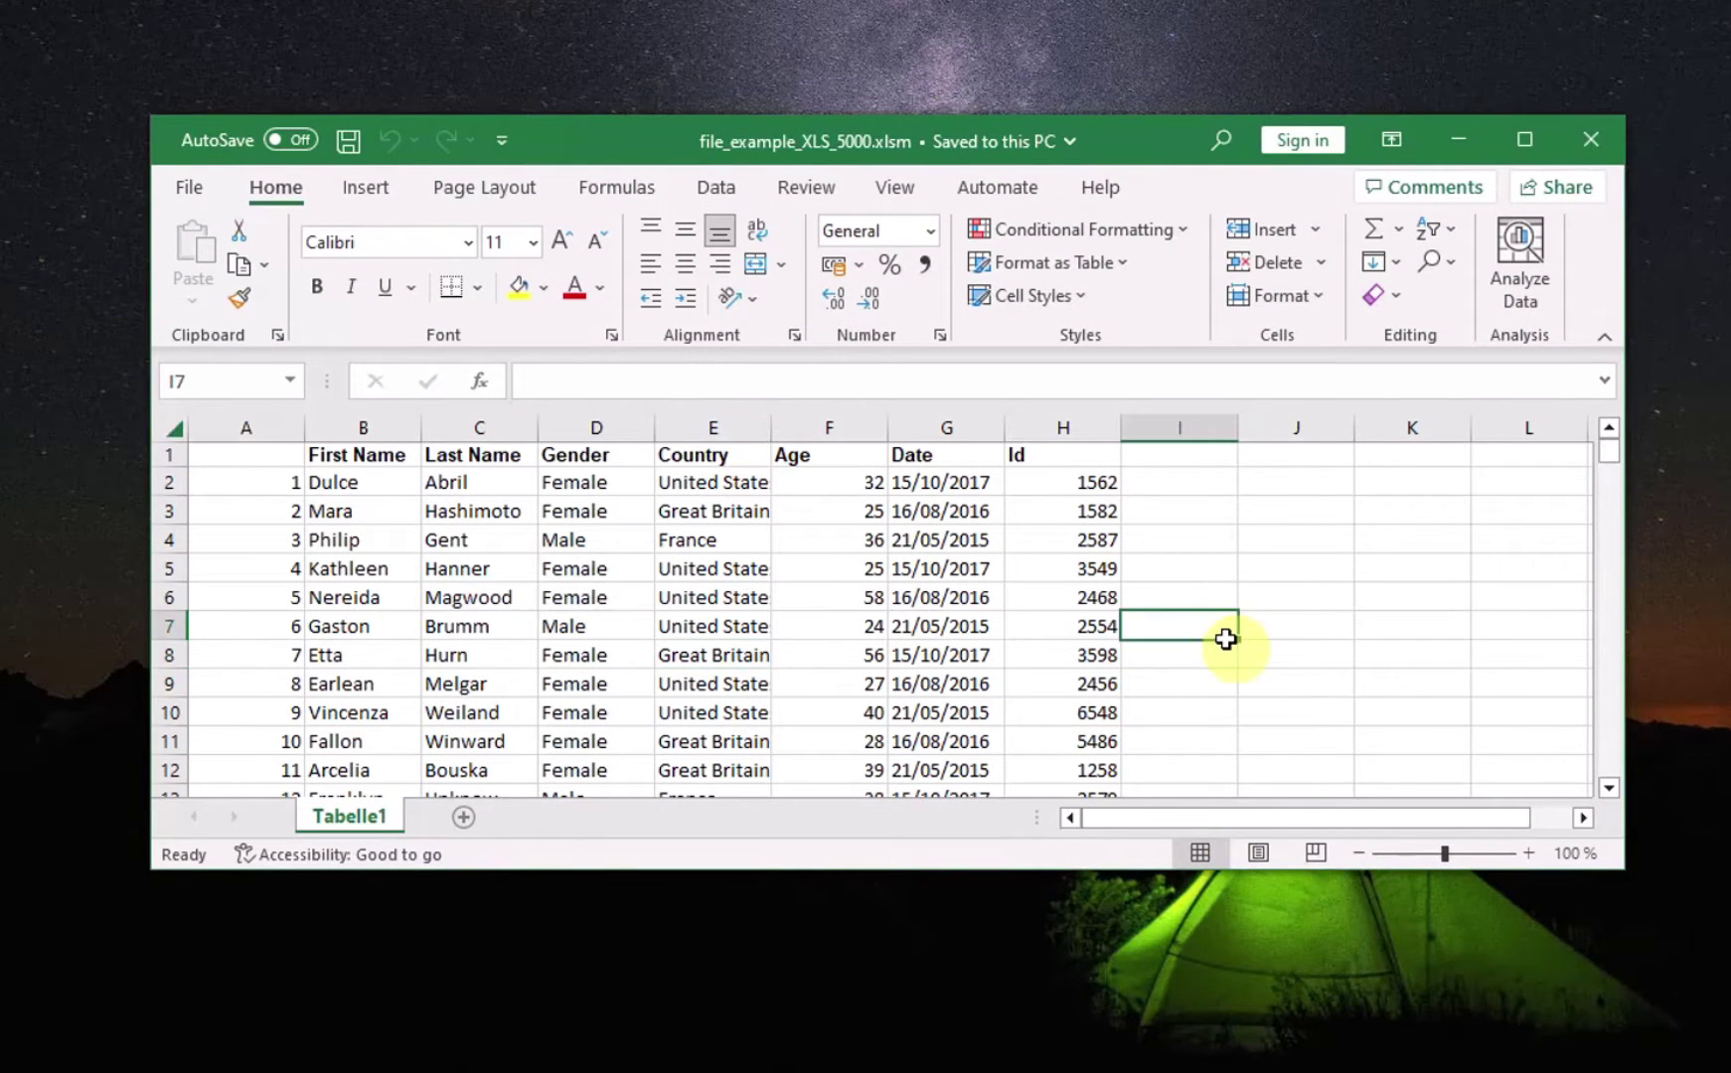
pyautogui.click(730, 654)
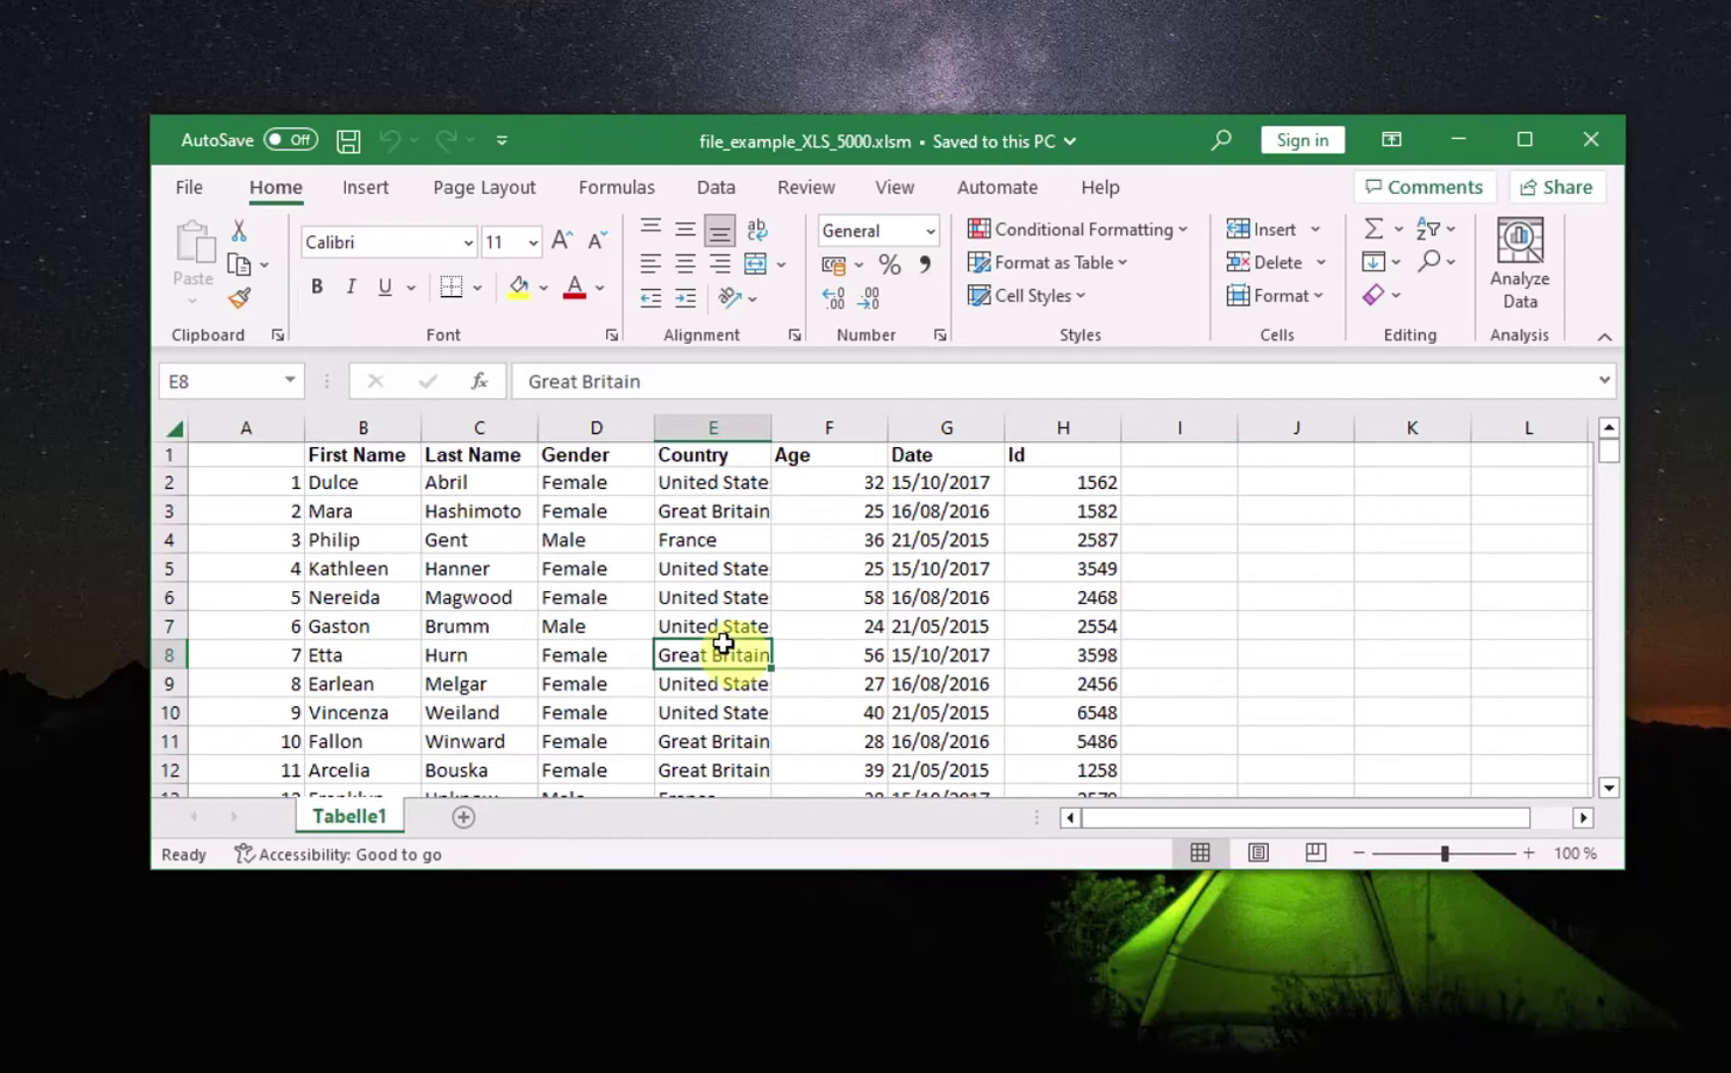
pyautogui.write('GER')
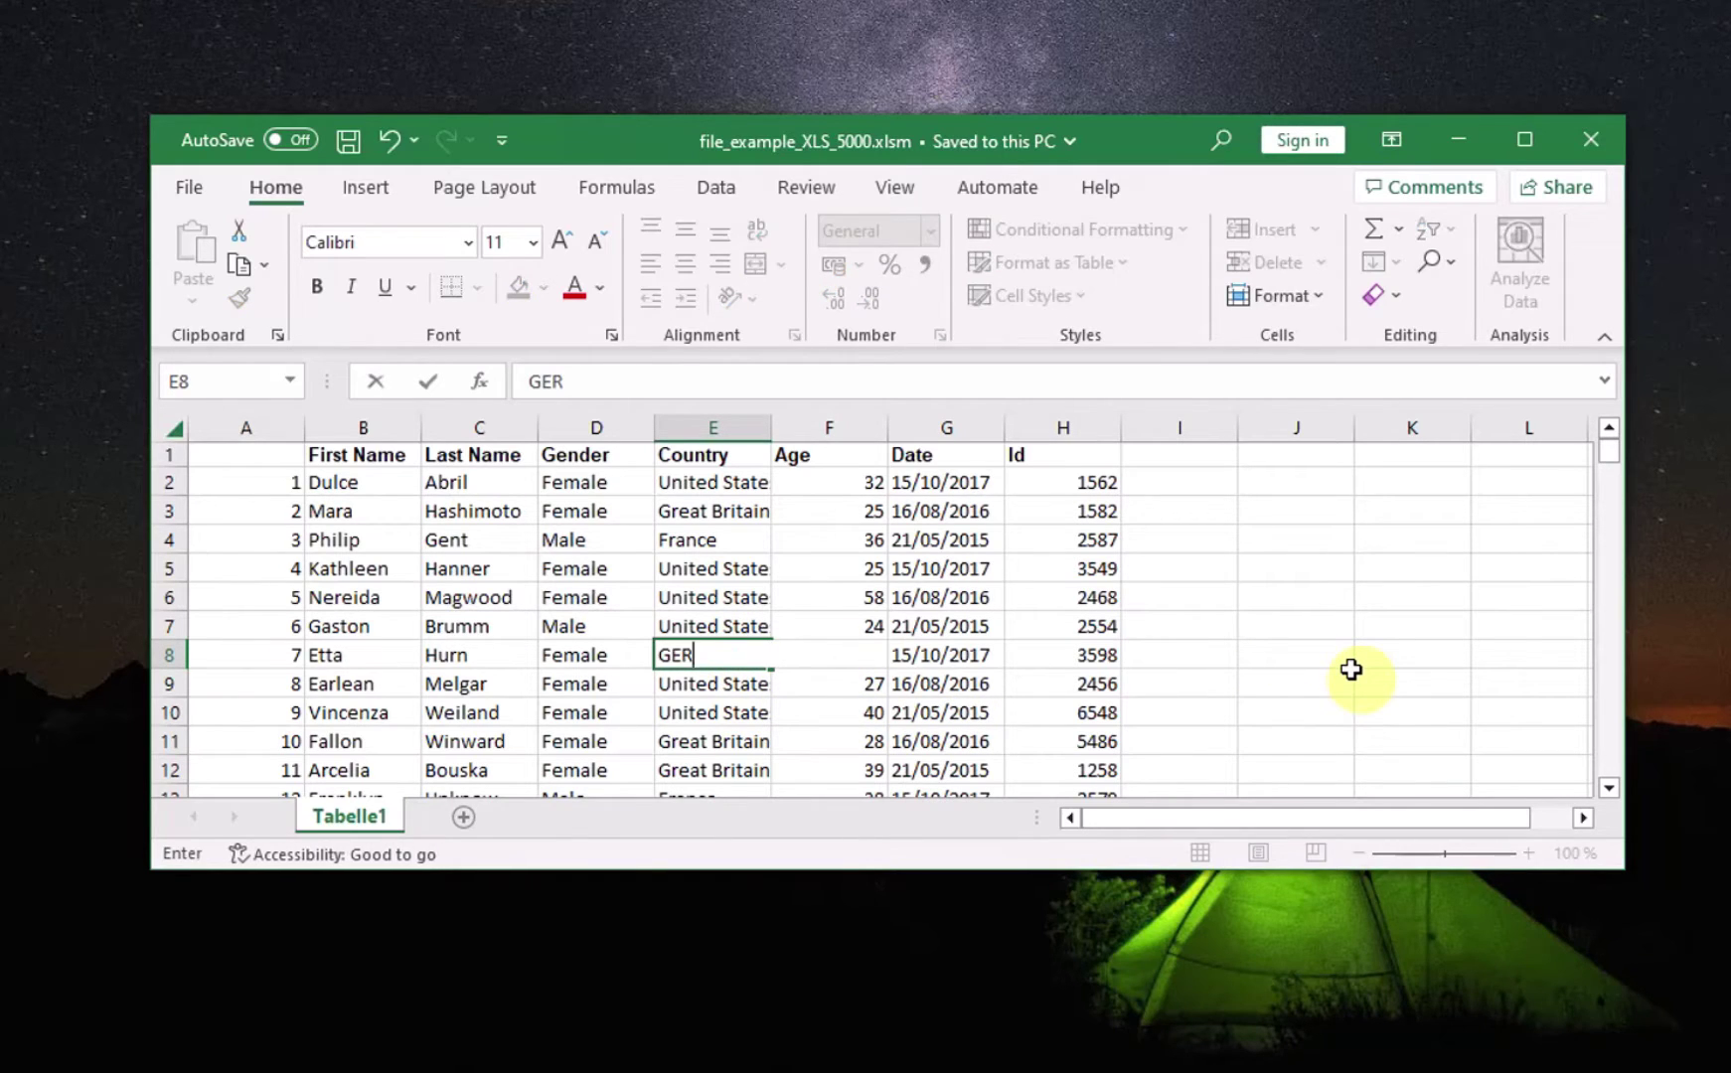
pyautogui.press('BackSpace')
pyautogui.press('BackSpace')
pyautogui.press('BackSpace')
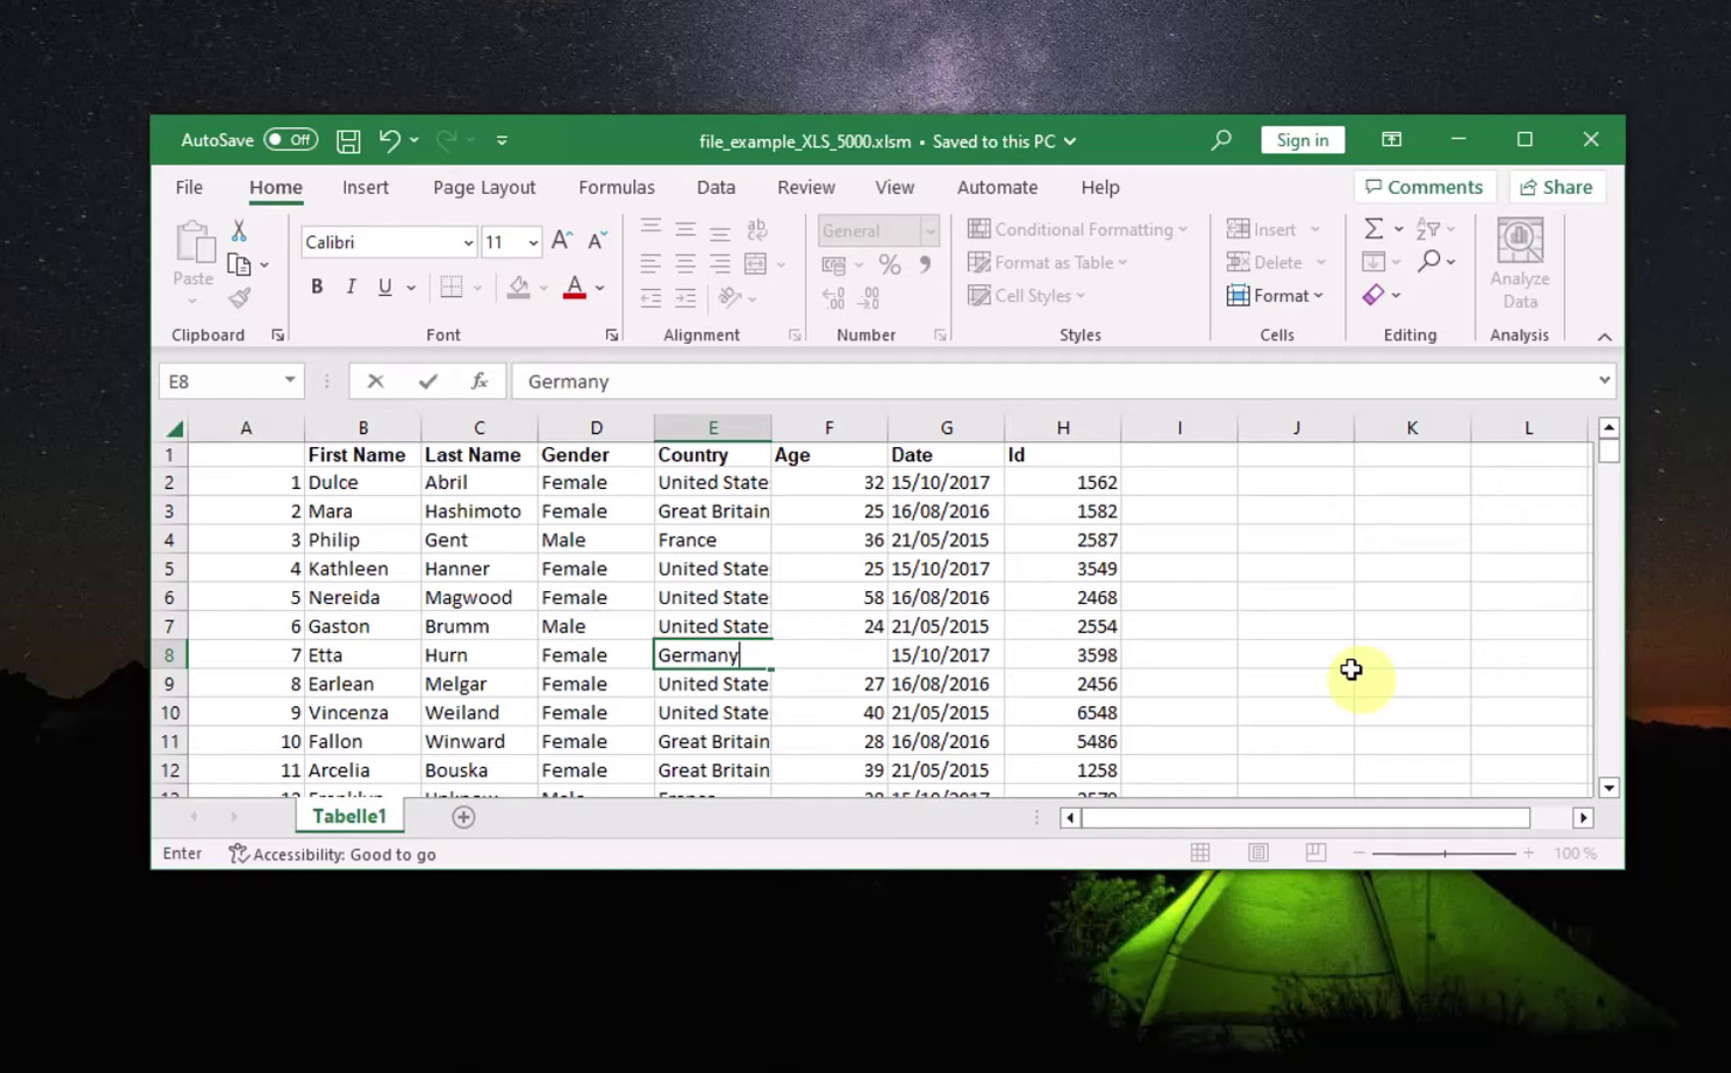
pyautogui.press('Return')
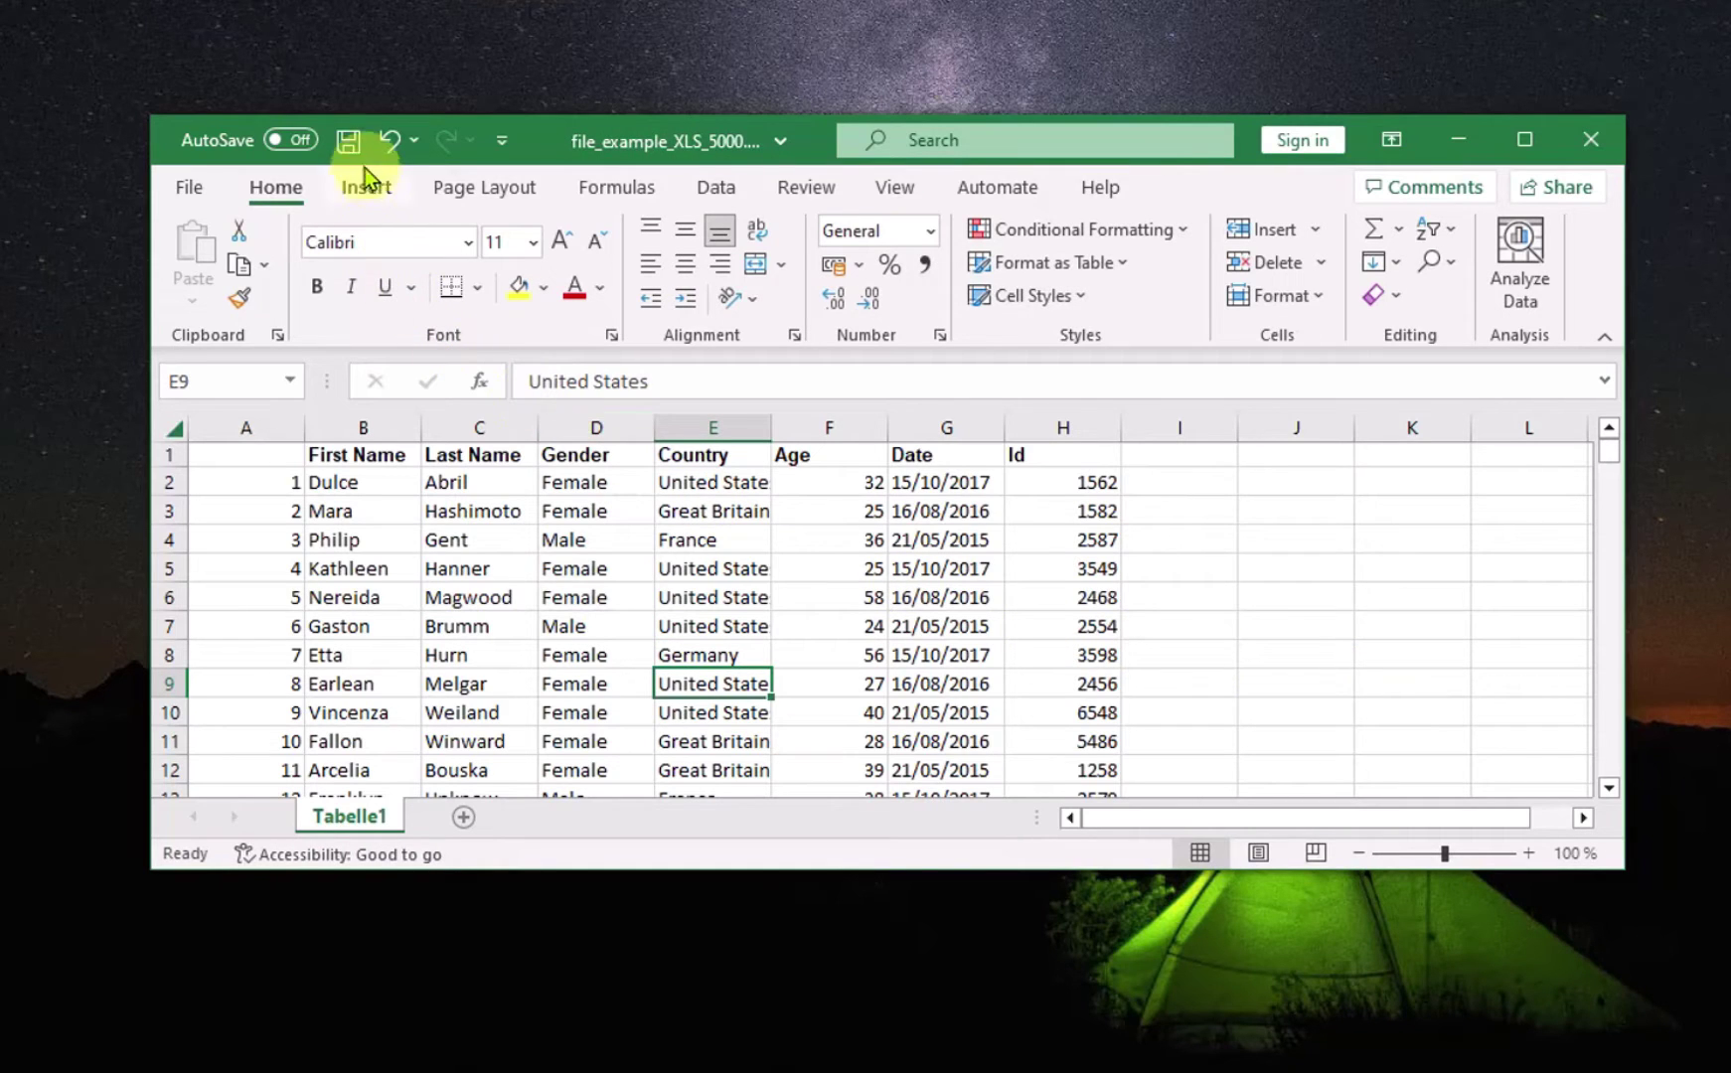
# Attempt a save, cancel the personal-information warning, acknowledge 'Document not saved', then open File.
pyautogui.click(348, 139)
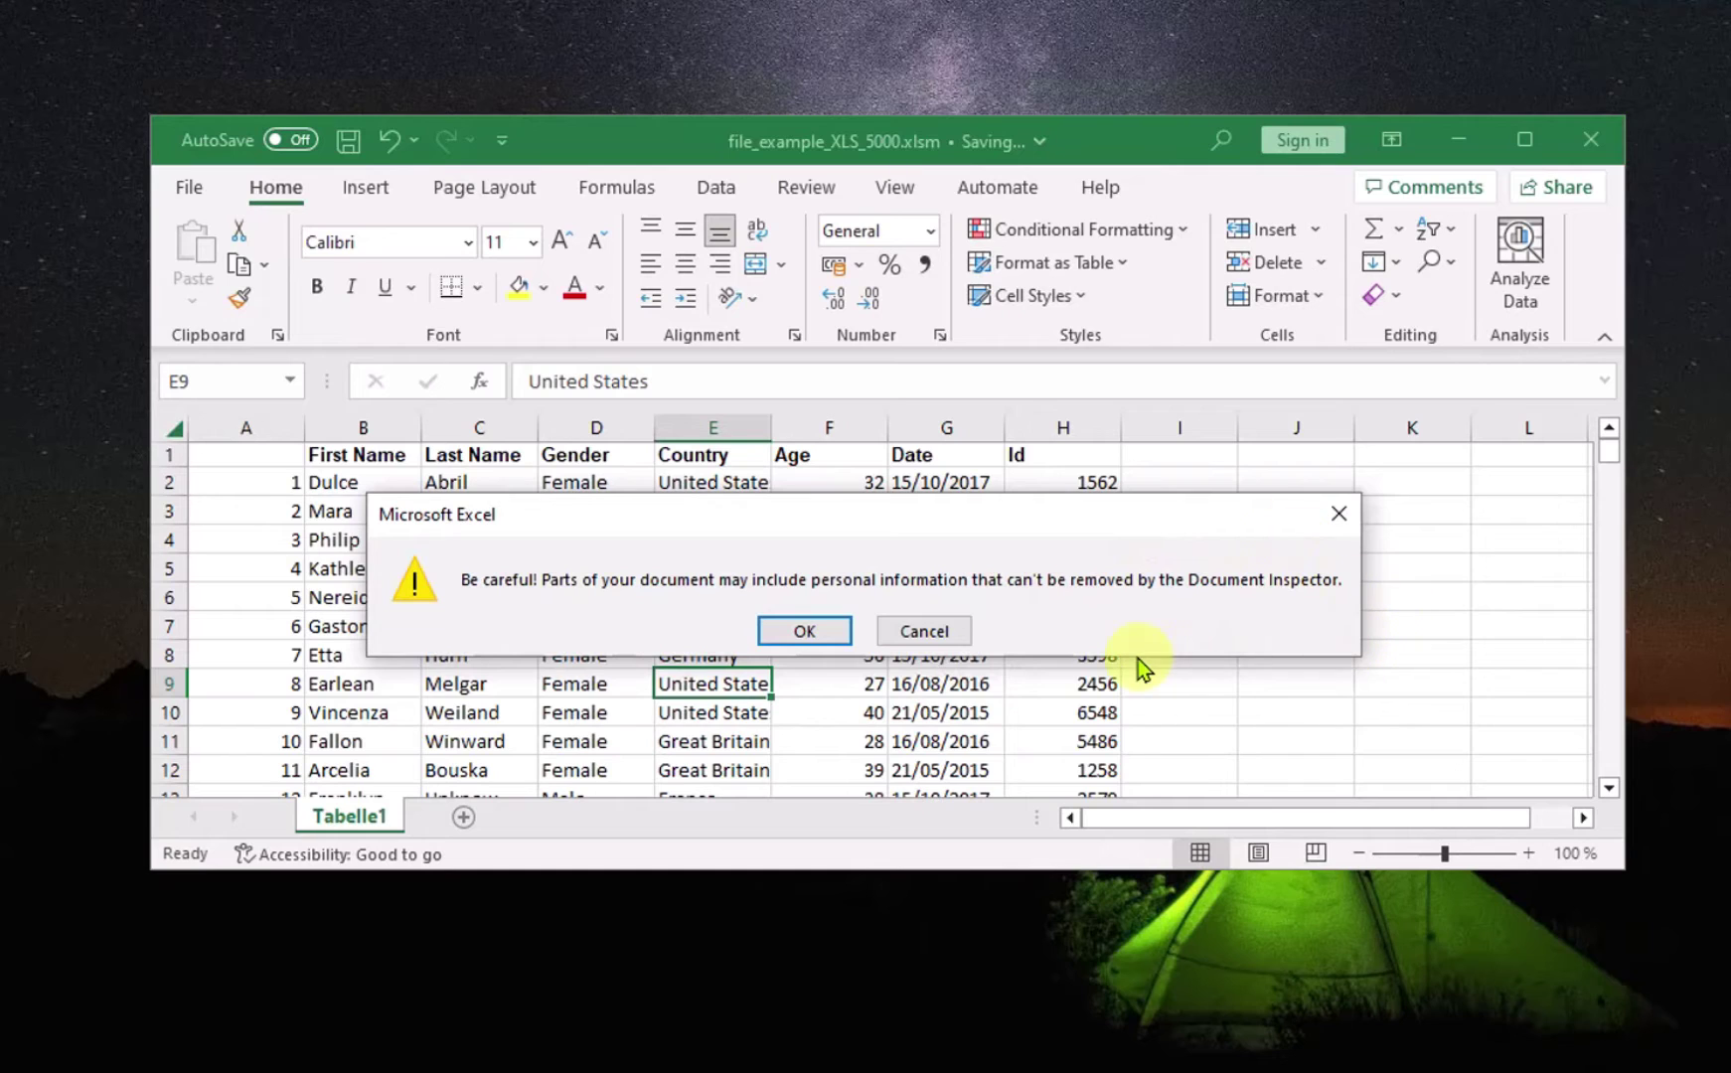
pyautogui.click(925, 631)
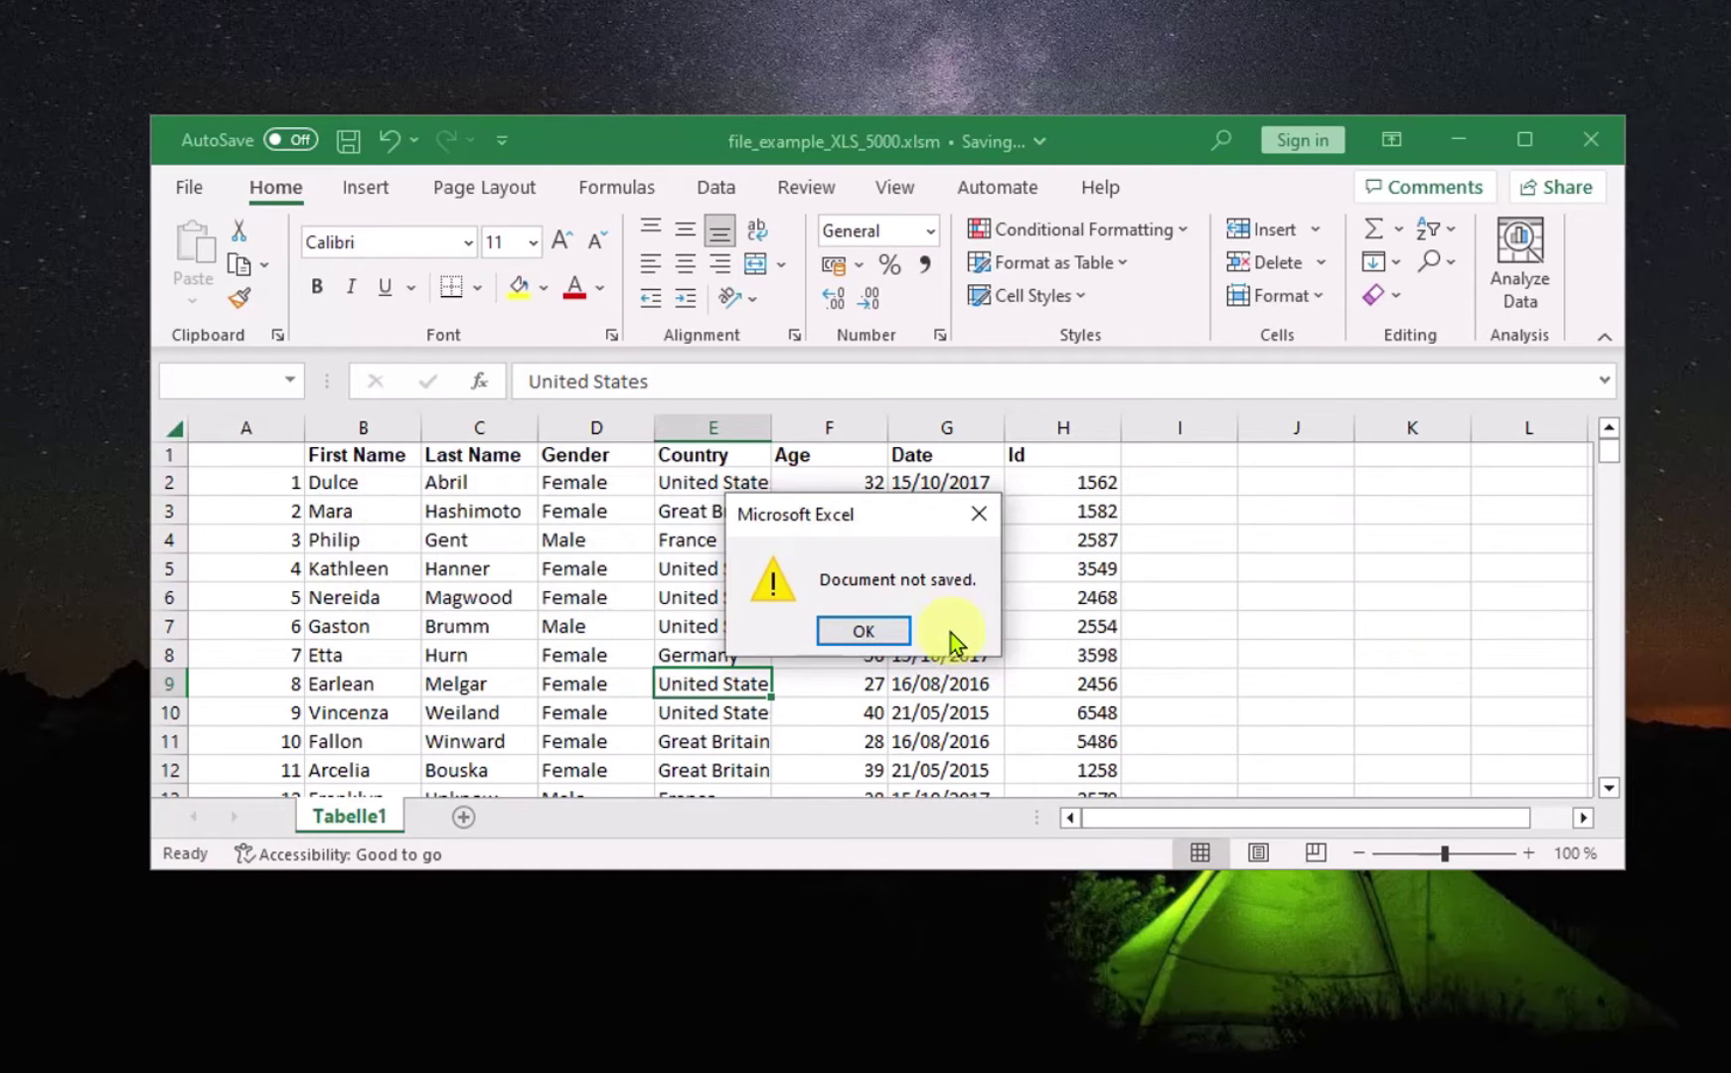
pyautogui.click(865, 633)
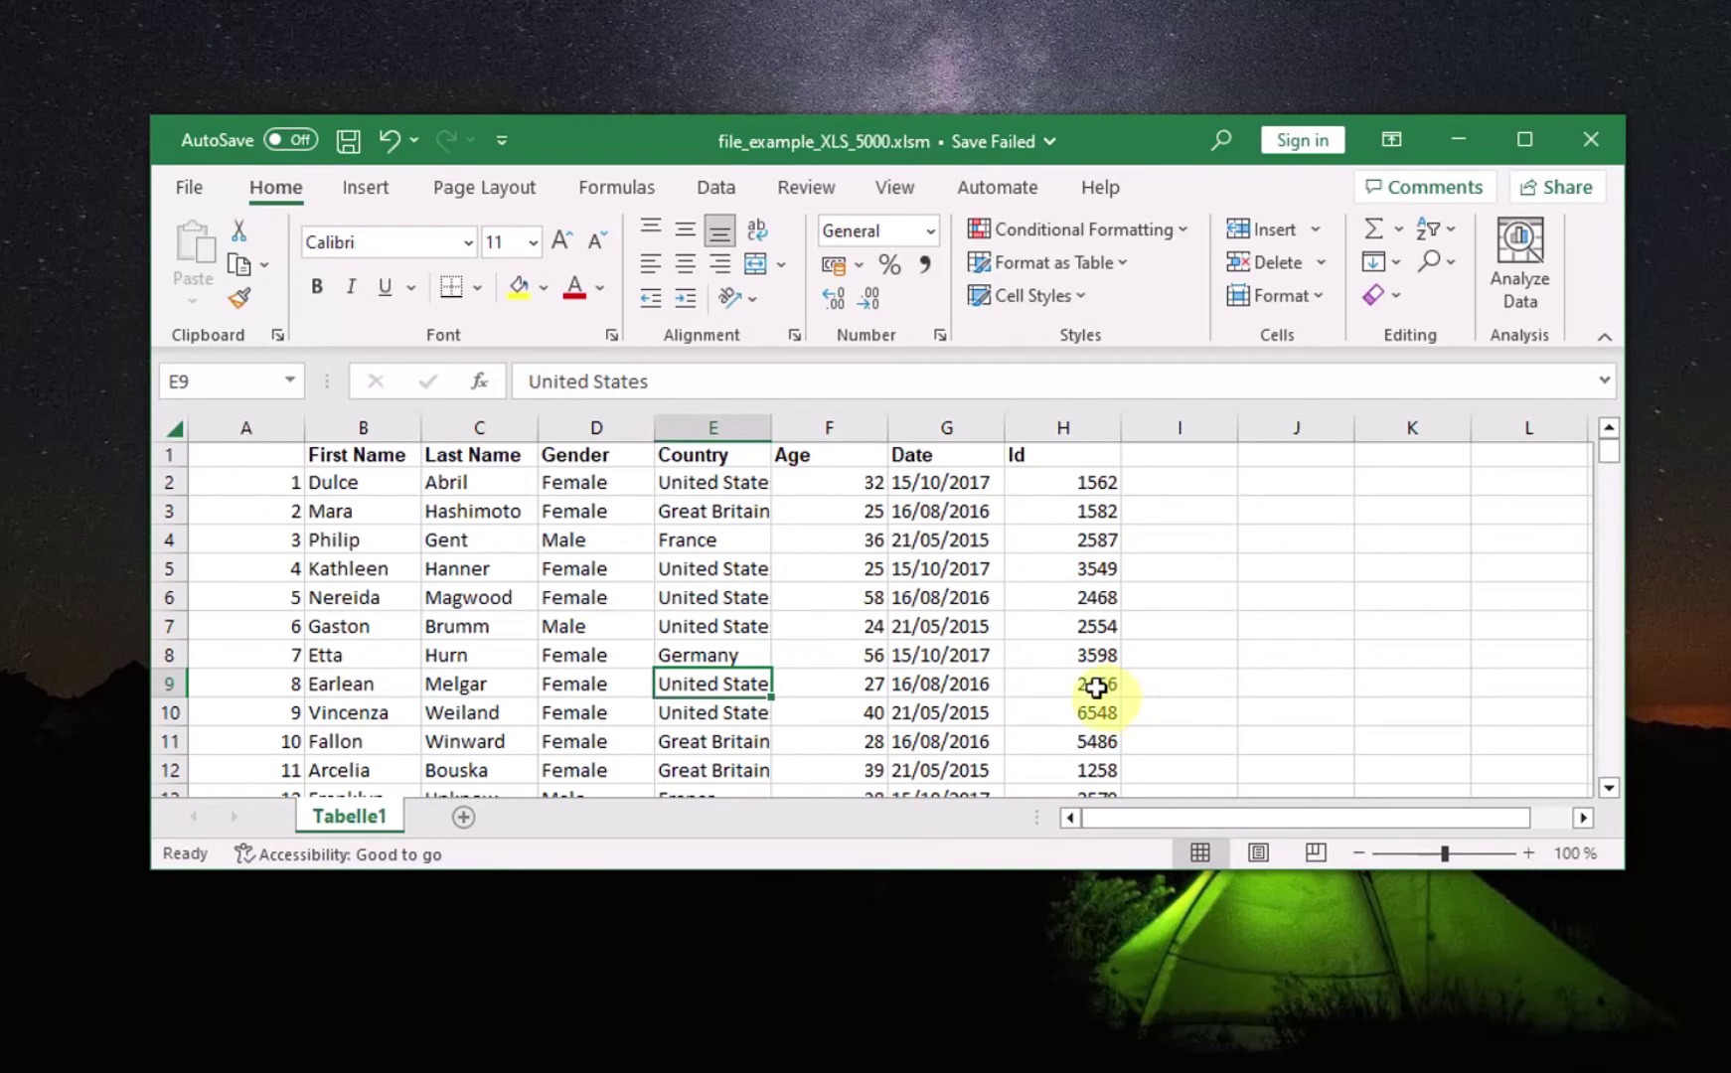
pyautogui.click(190, 188)
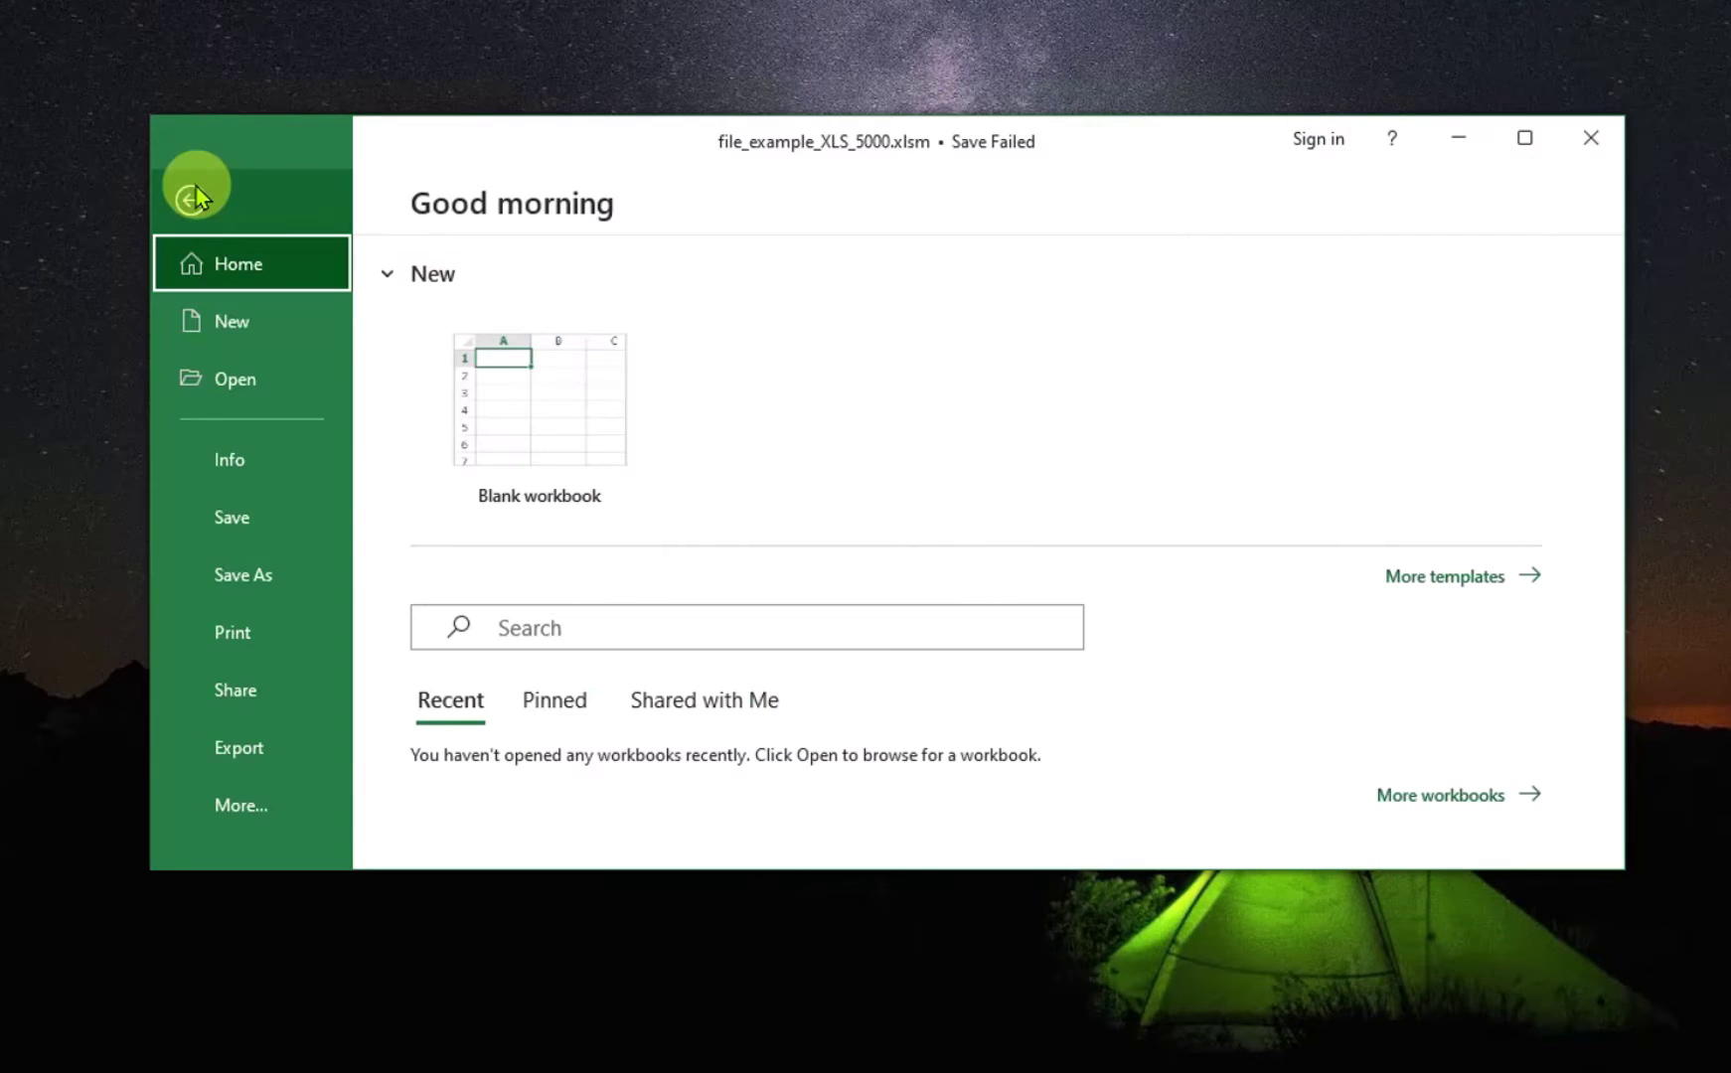
# Open Excel Options from File > More and go to the Trust Center page.
pyautogui.click(230, 808)
pyautogui.click(490, 1002)
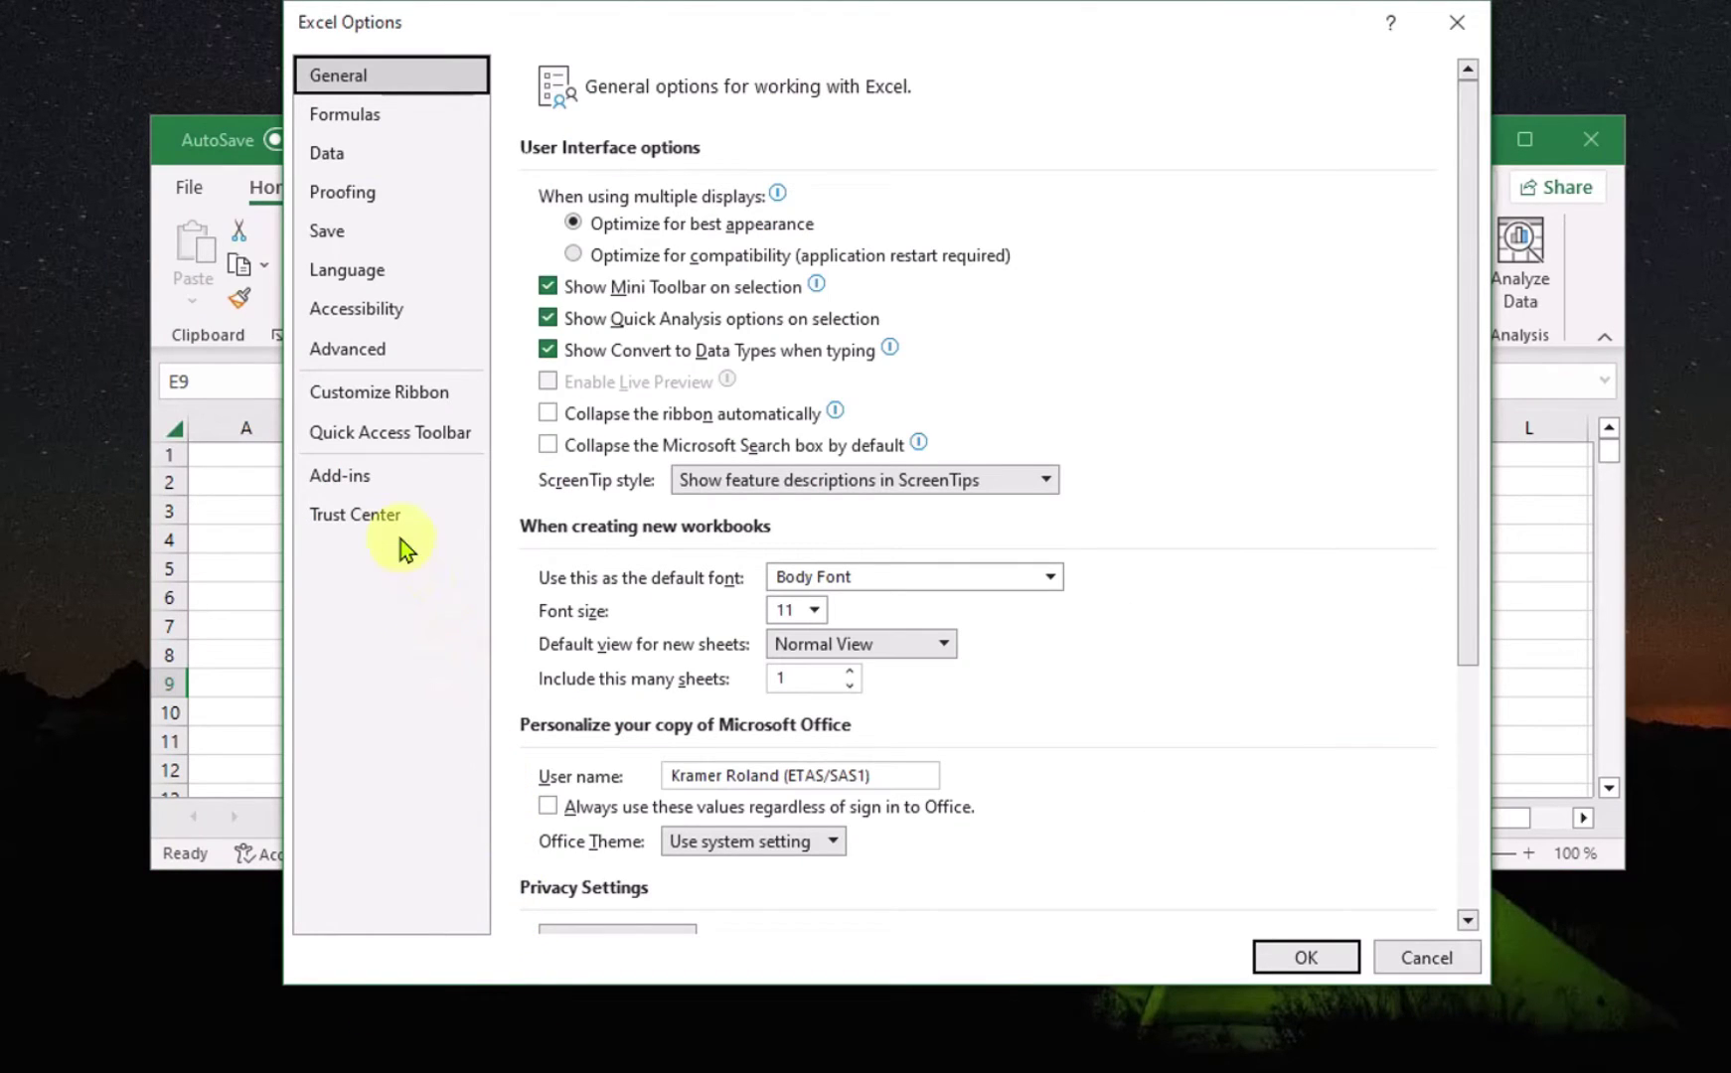
pyautogui.click(393, 519)
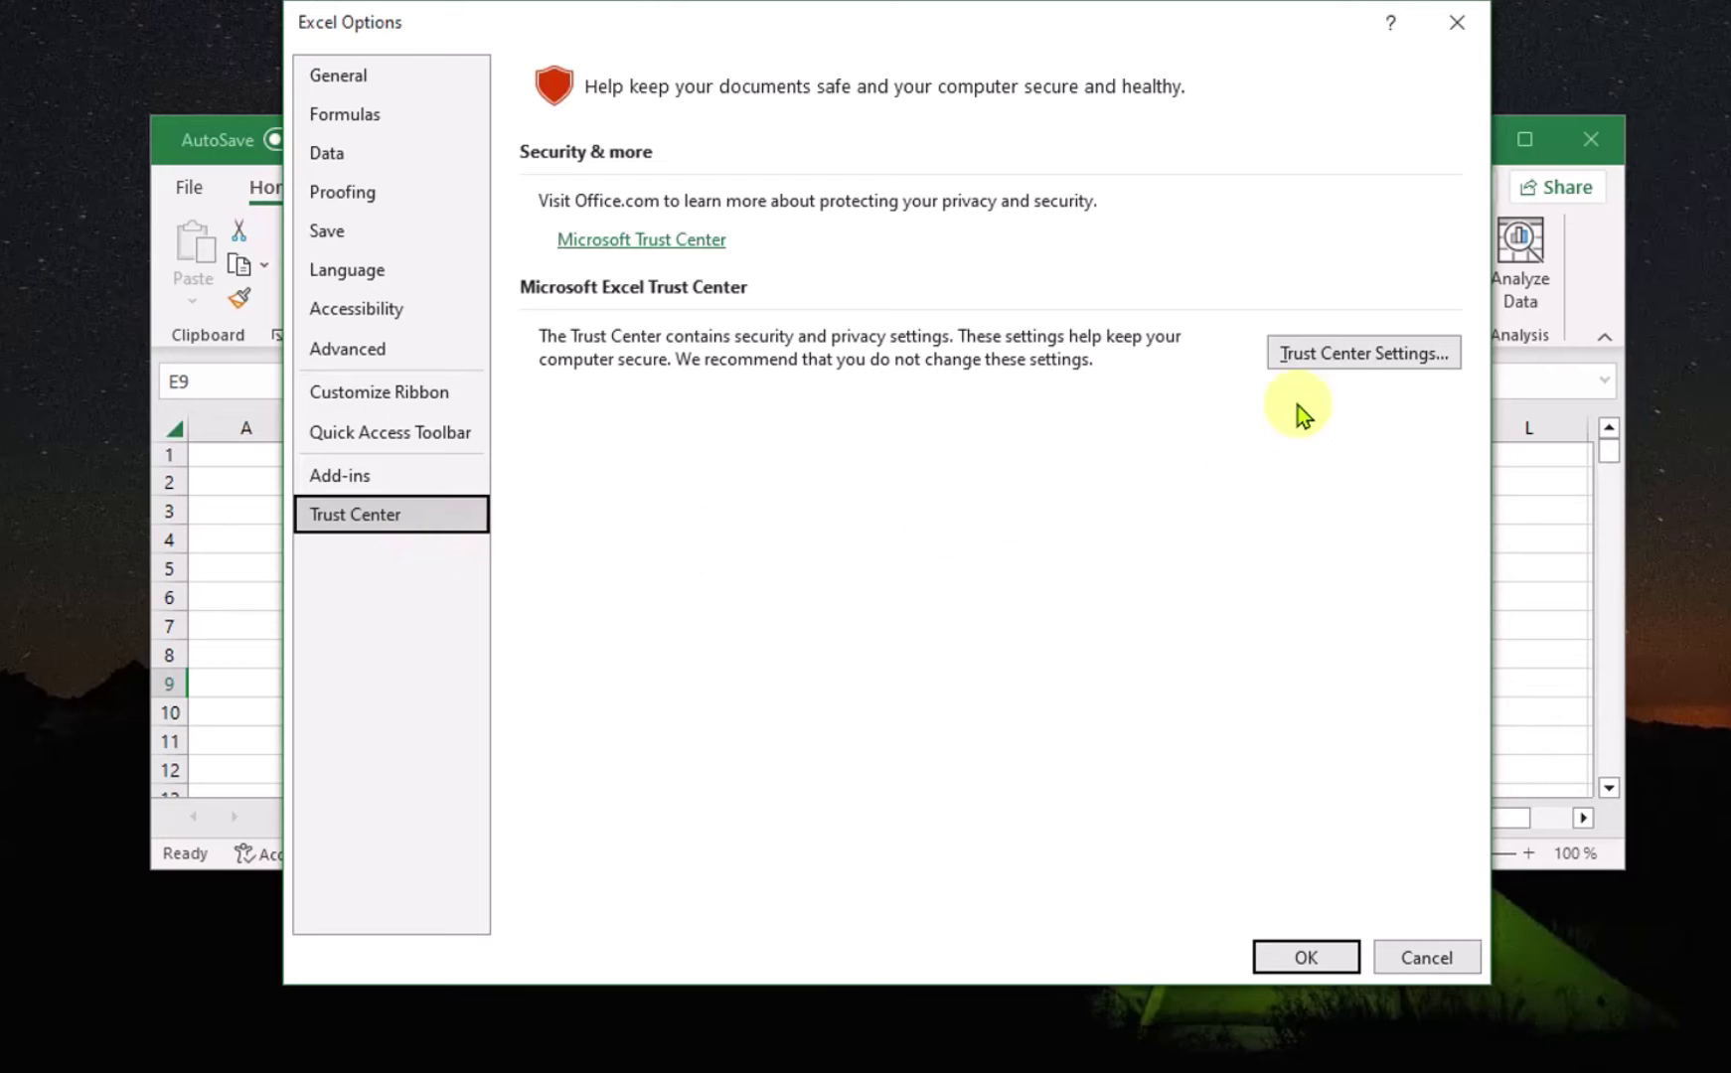
# Uncheck 'Remove personal information from file properties on save' in Privacy Options and confirm both dialogs.
pyautogui.click(1338, 353)
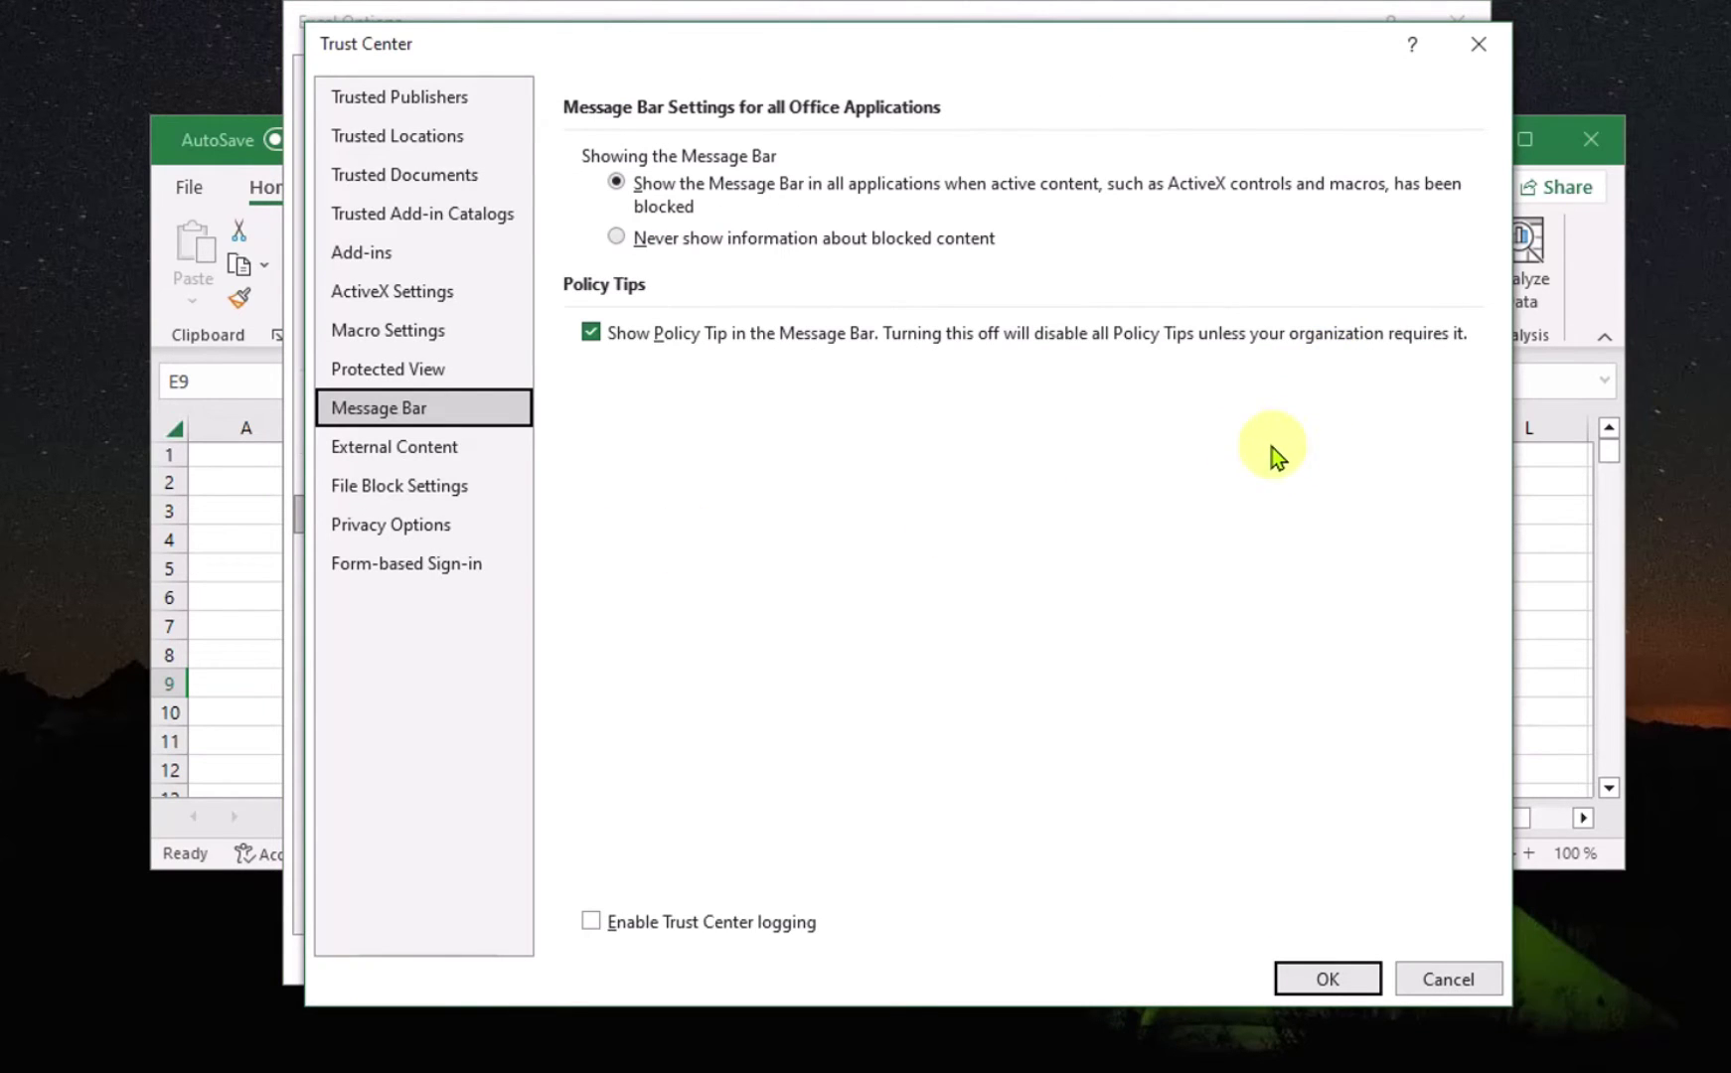
pyautogui.click(462, 530)
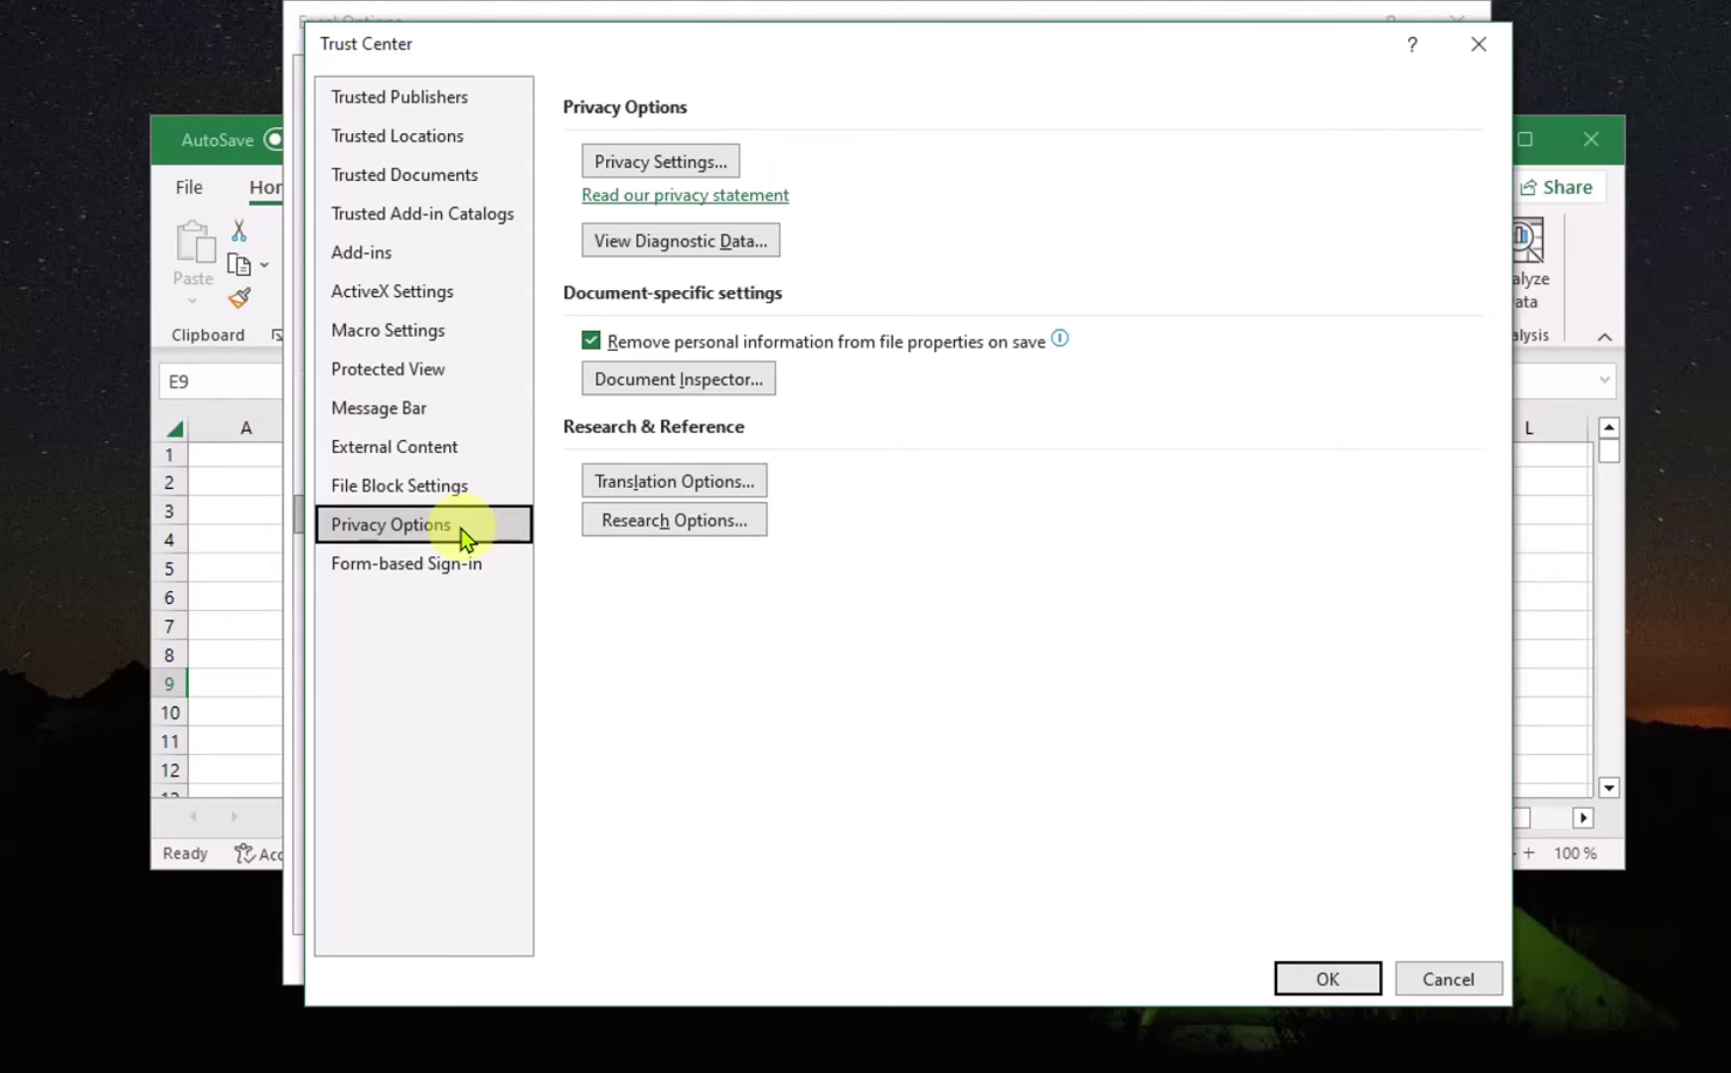
pyautogui.click(593, 342)
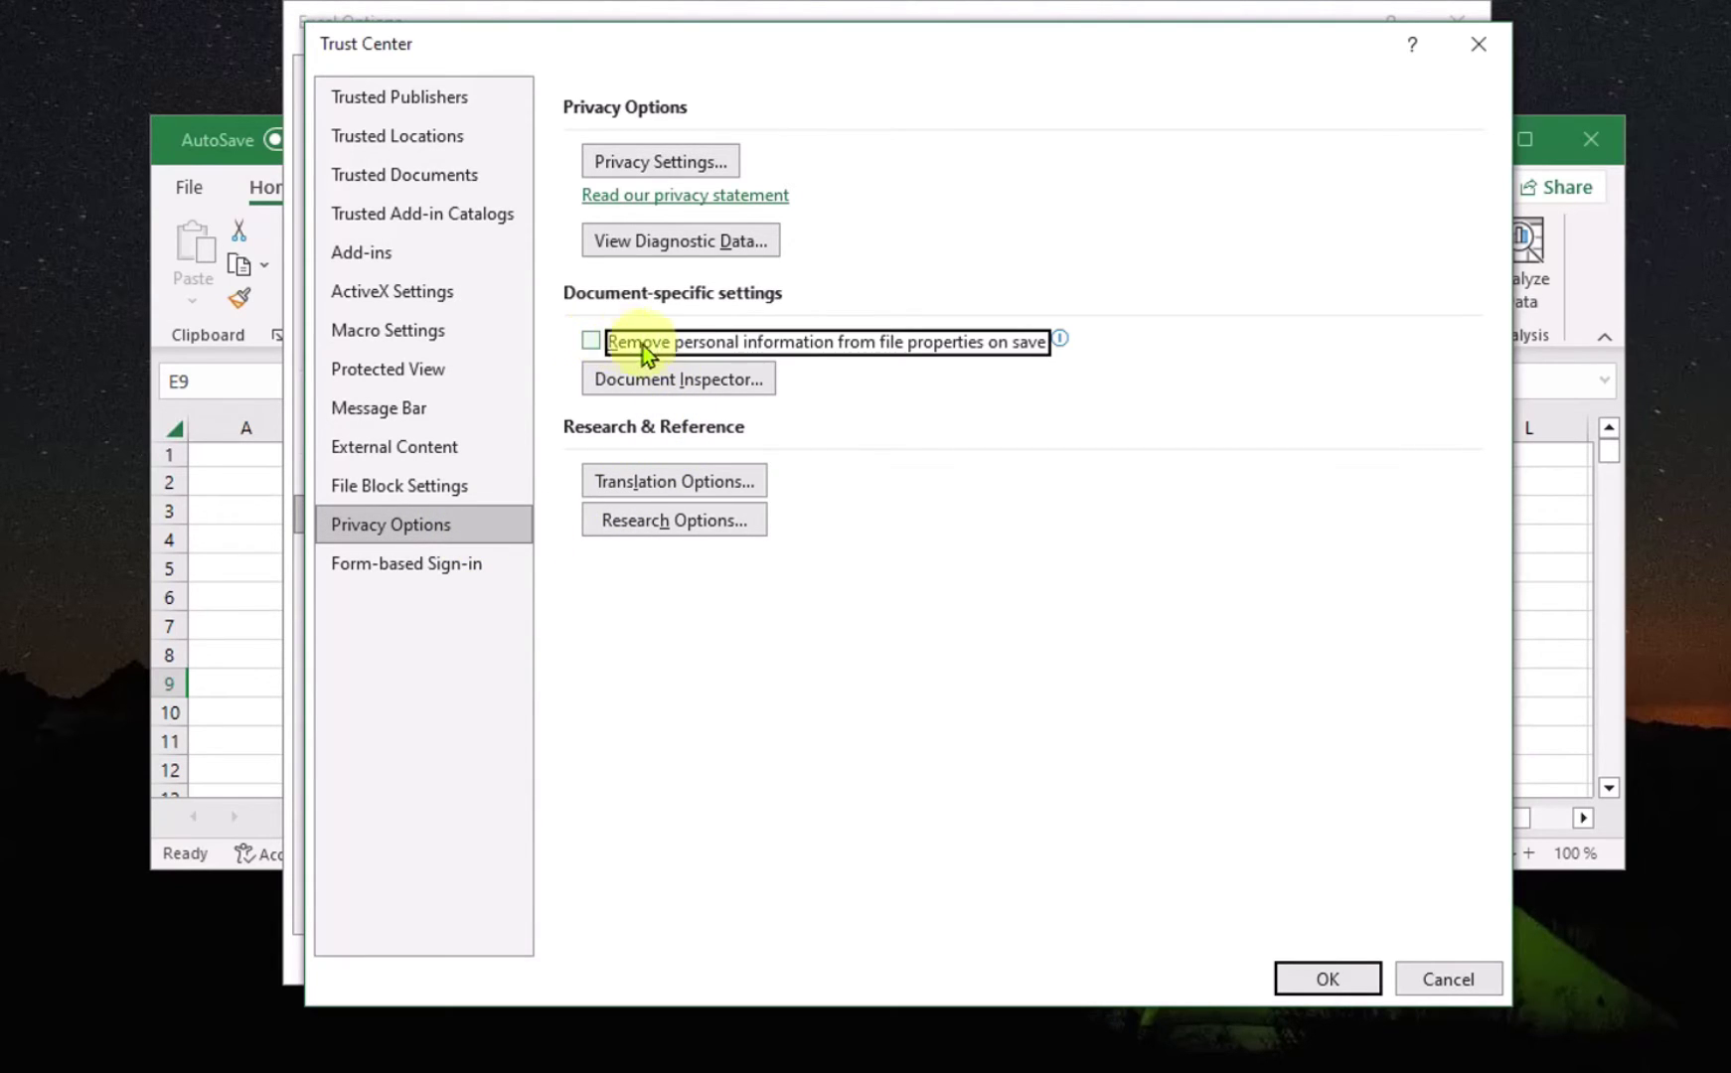
pyautogui.click(1326, 979)
pyautogui.click(1305, 957)
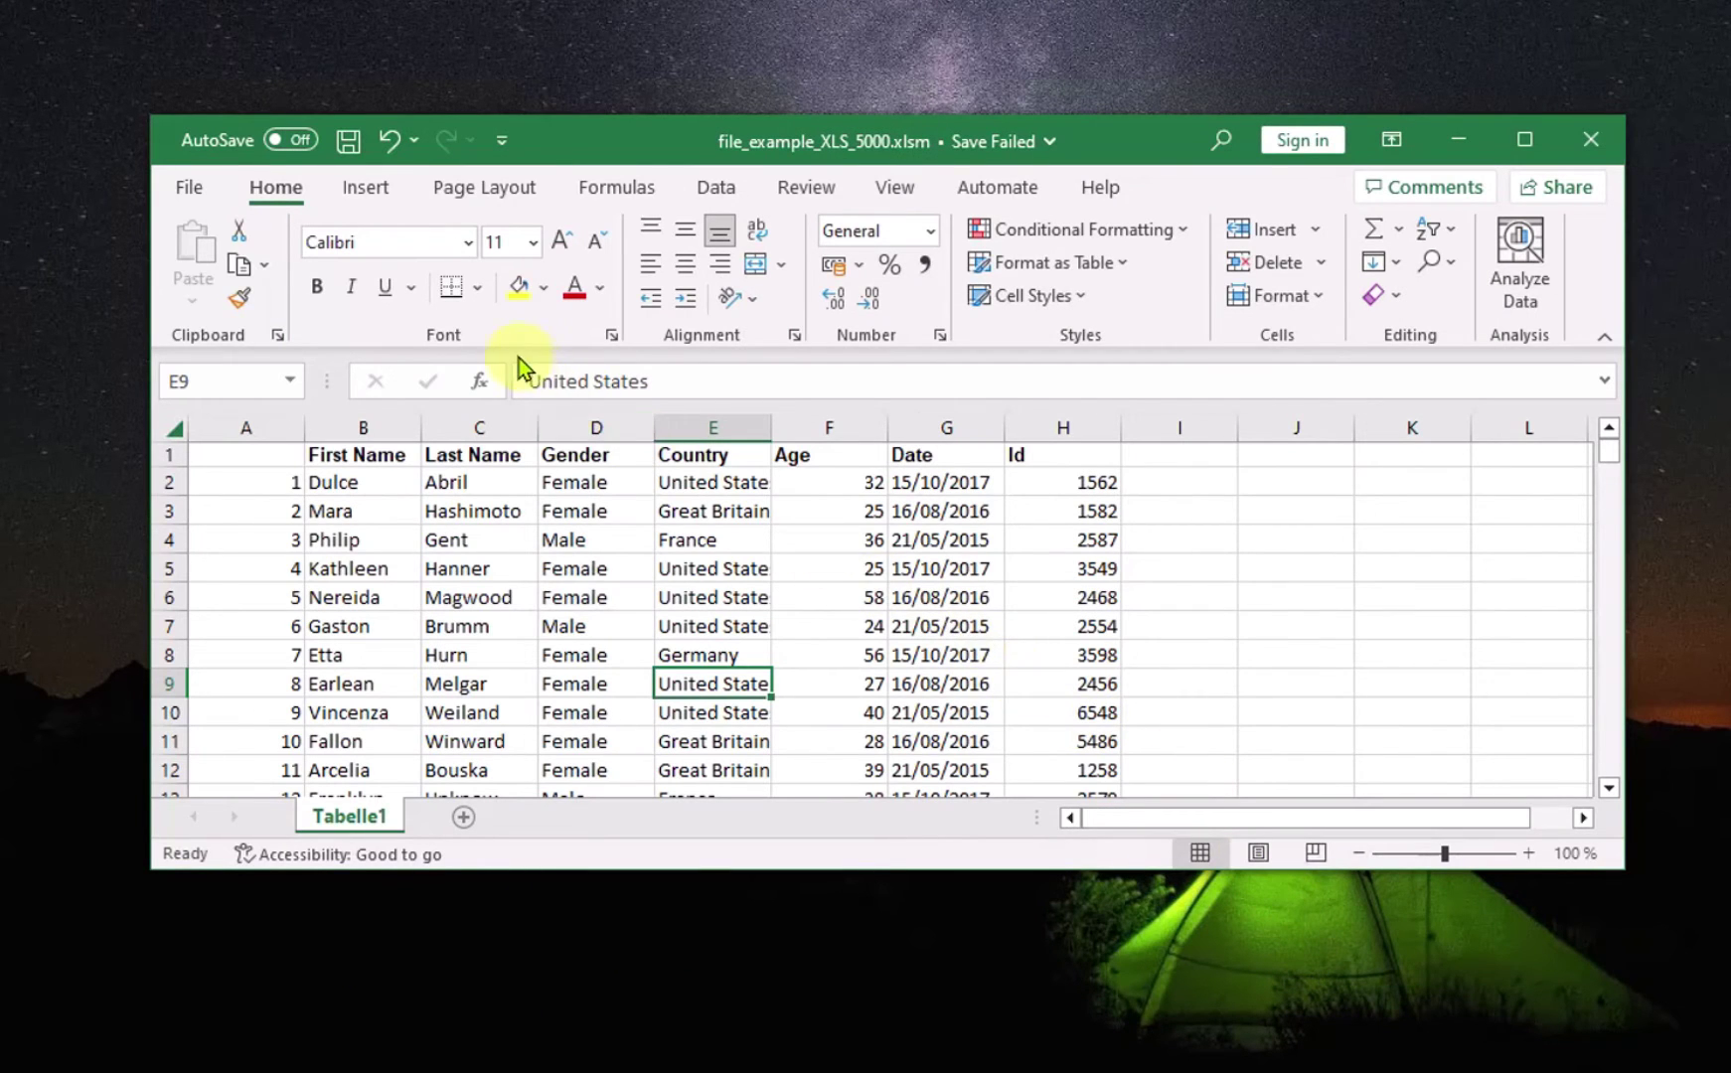
# Save file_example_XLS_5000.xlsm to this PC from the Quick Access Toolbar, with no privacy warning.
pyautogui.click(349, 140)
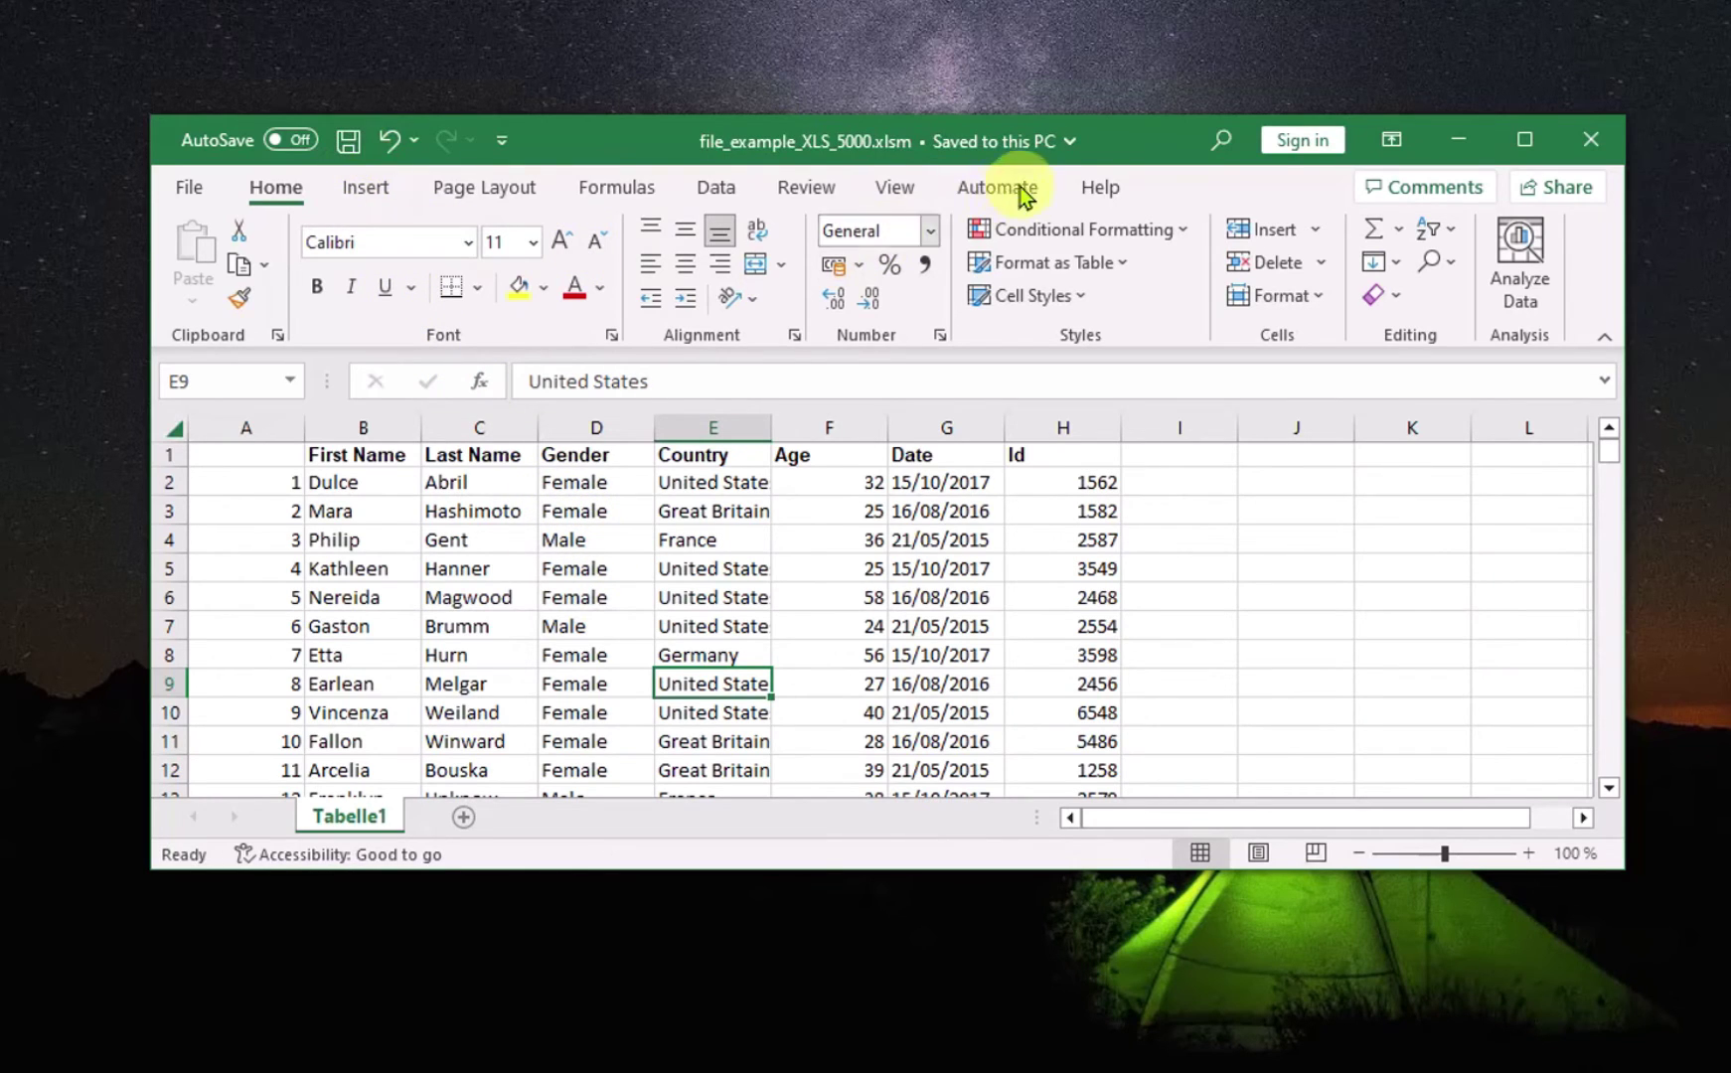